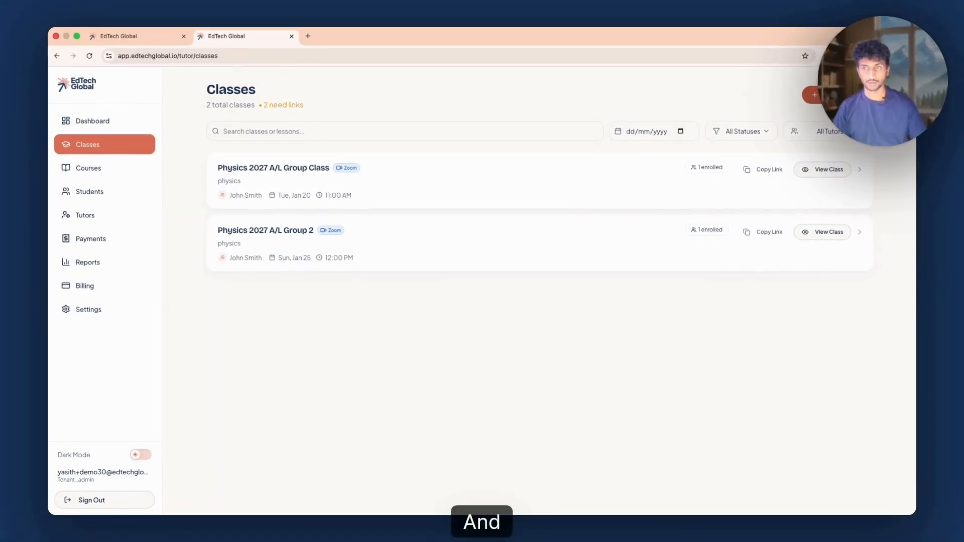
Start creating a new class and name it "Physics A/L 2028 Group 1"
left_click(812, 95)
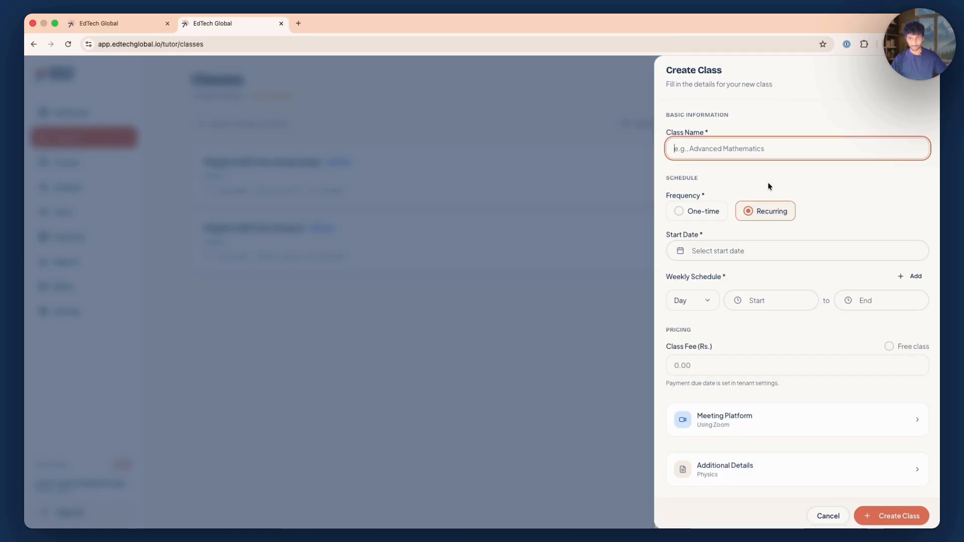
type("Physics A/L 202")
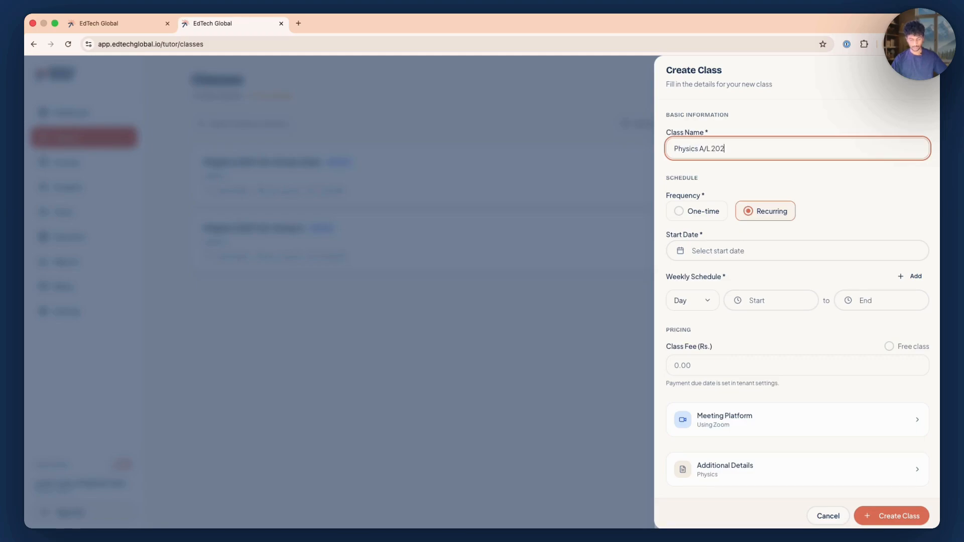
type("8 Gro")
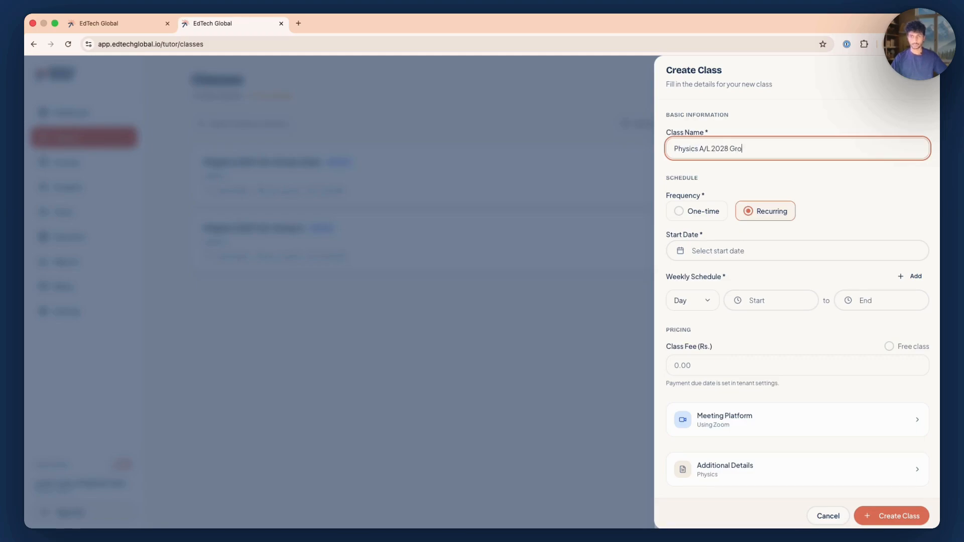
type("up 1")
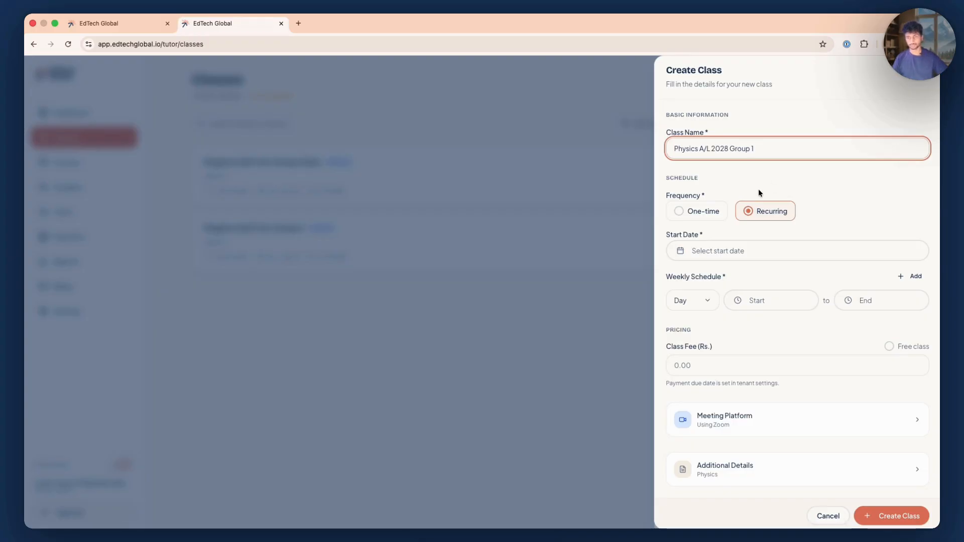
left_click(736, 196)
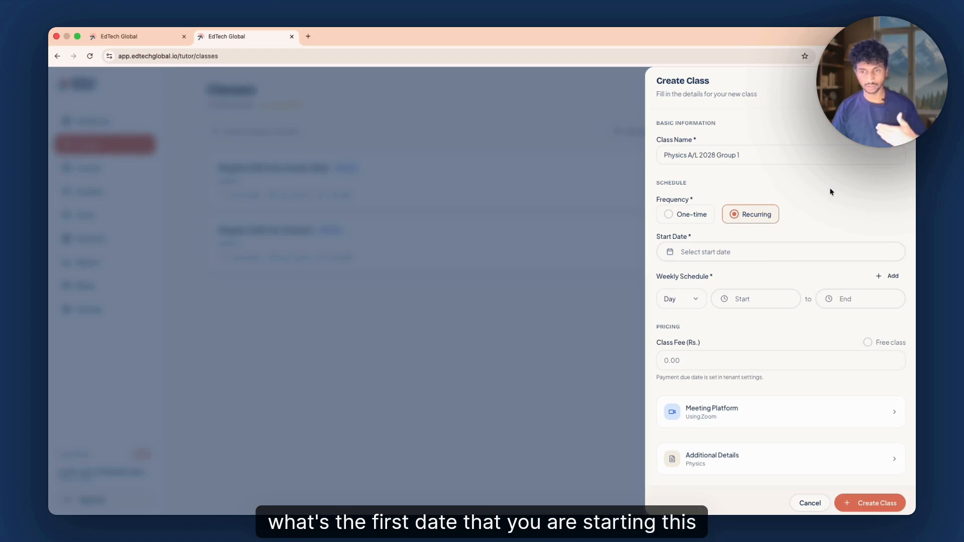
Set the class start date to January 18, 2026 and the weekly schedule day to Sunday
left_click(697, 252)
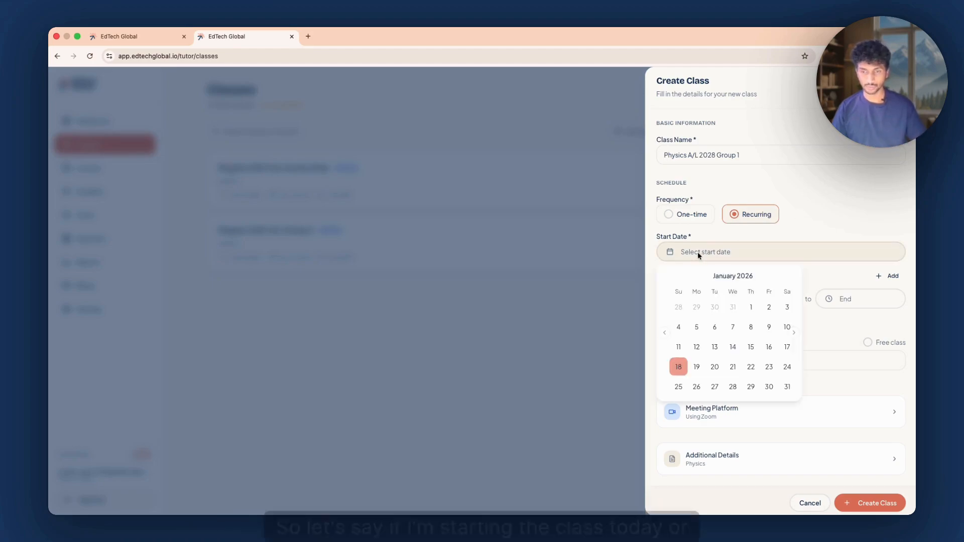
left_click(676, 367)
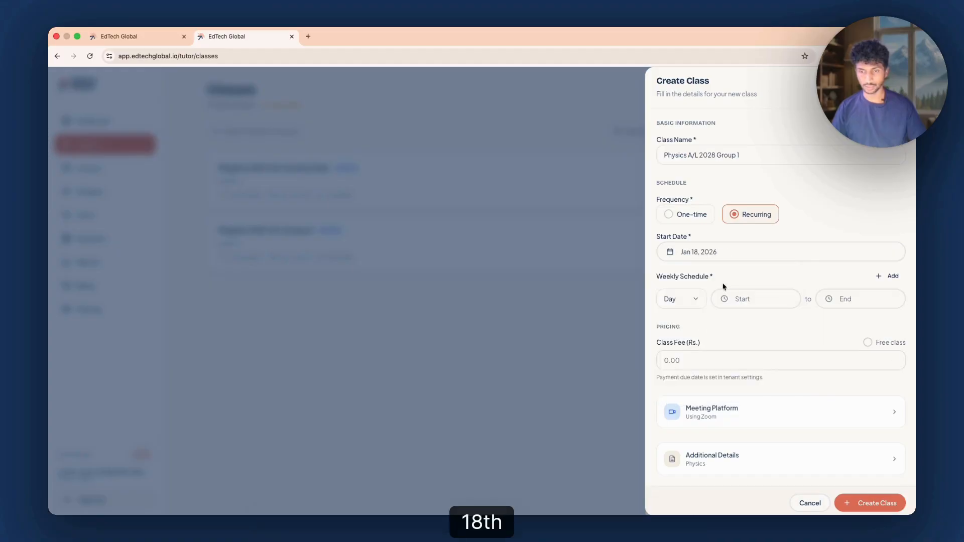
left_click(668, 300)
left_click(683, 420)
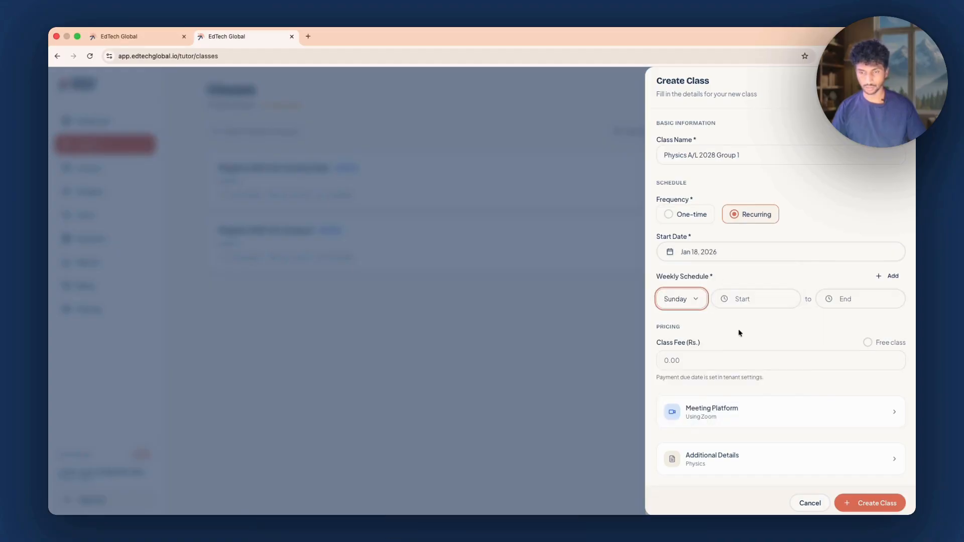
Set the Sunday session's time from 9:00 AM to 10:00 AM
left_click(746, 295)
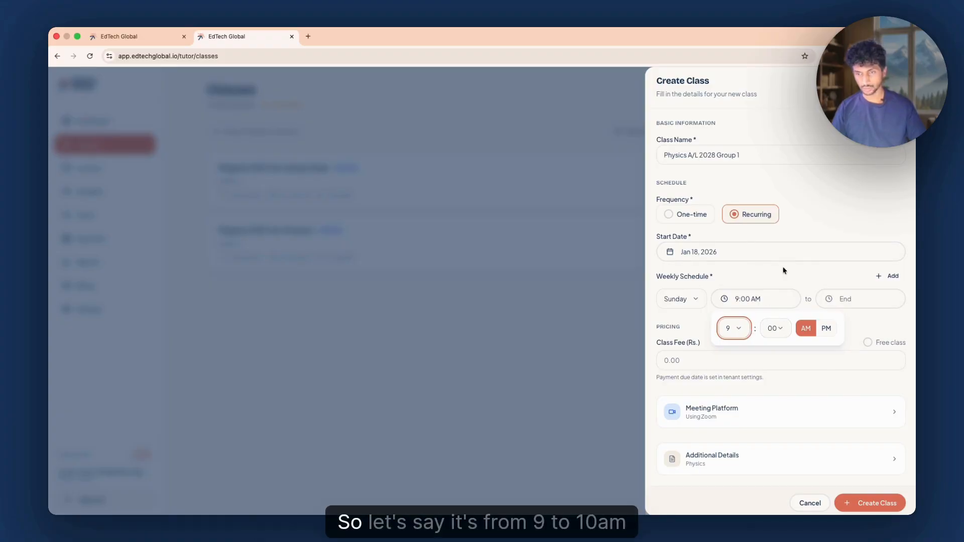
left_click(850, 295)
left_click(806, 329)
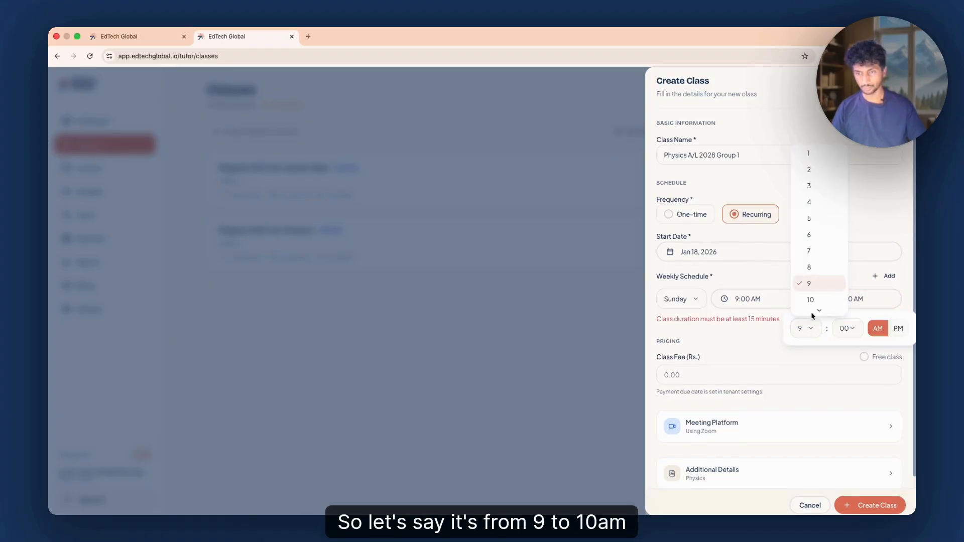
left_click(812, 274)
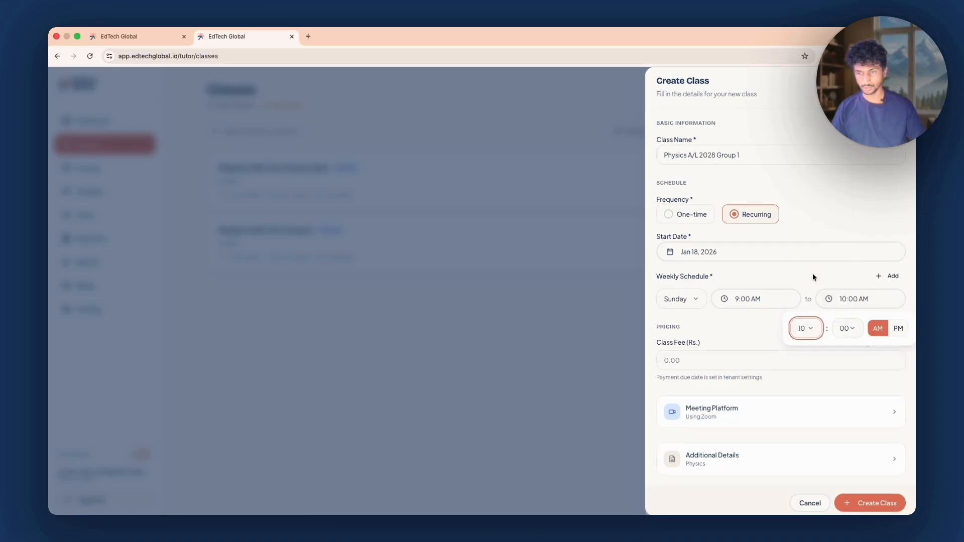
left_click(808, 301)
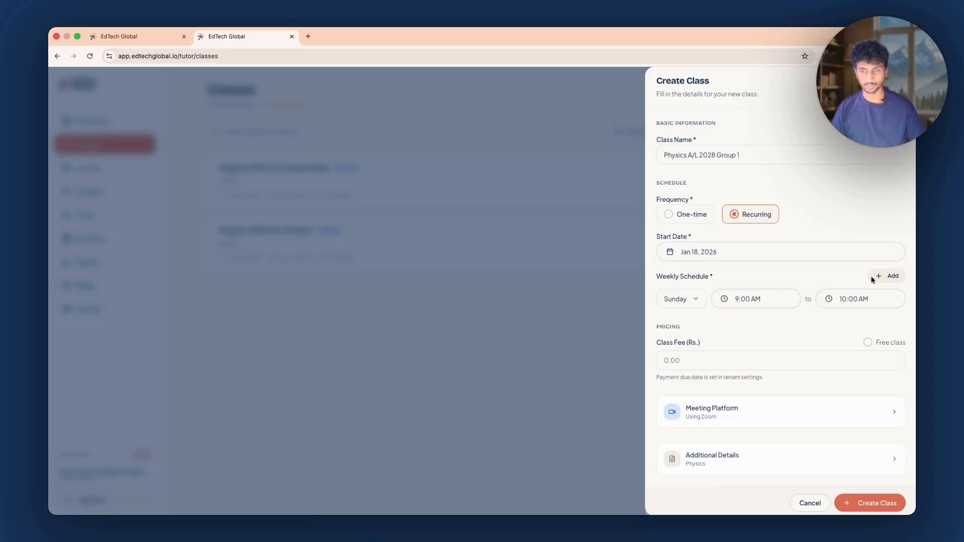
Add a second weekly session on Wednesday from 9:00 AM to 10:00 AM
left_click(889, 279)
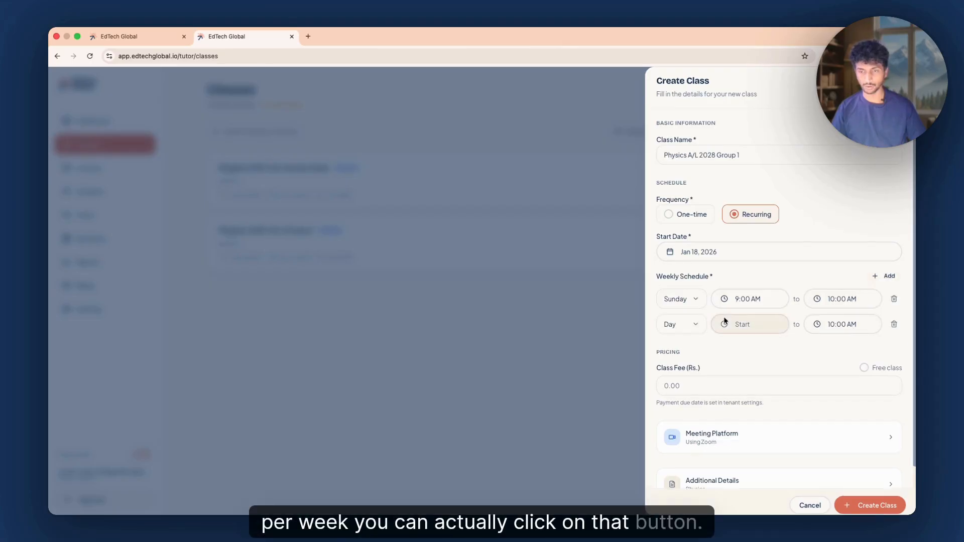
left_click(683, 329)
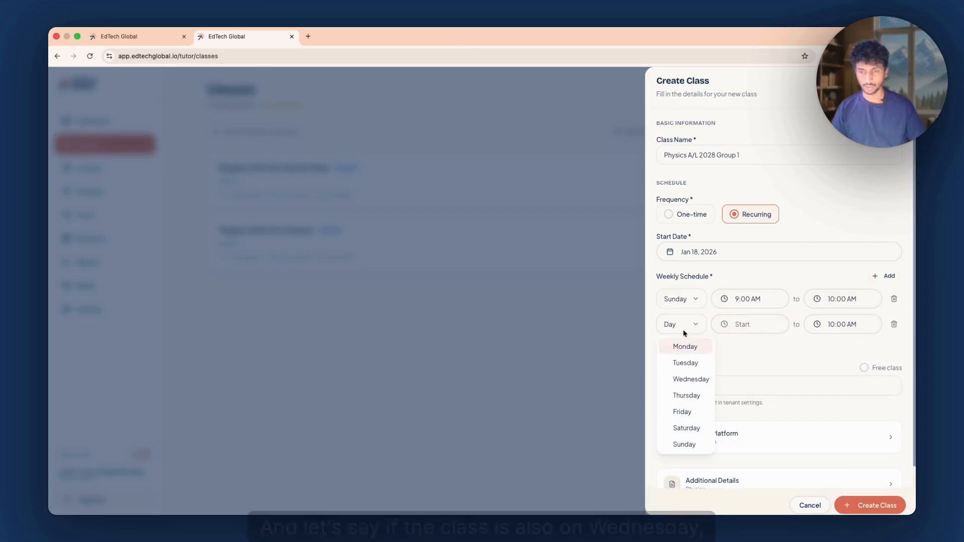
left_click(692, 379)
left_click(753, 324)
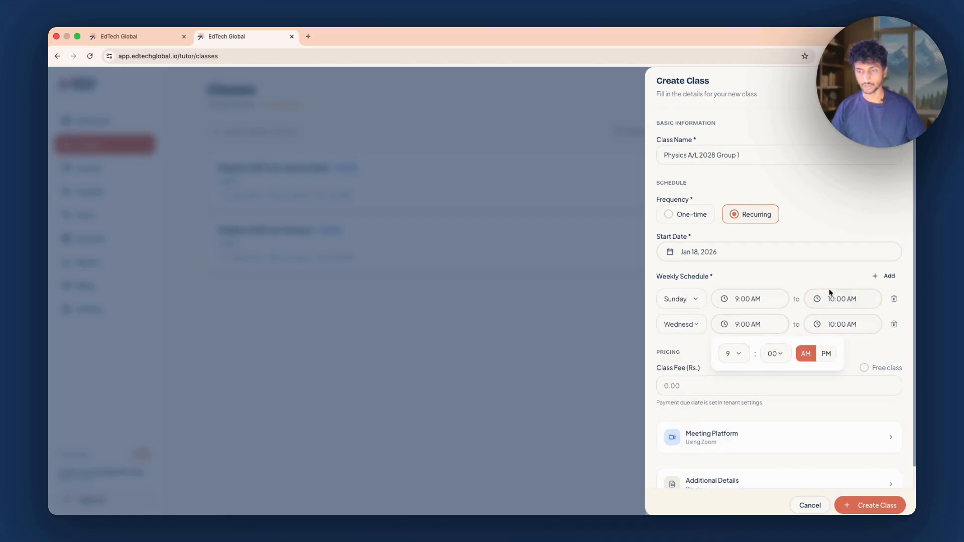
left_click(871, 337)
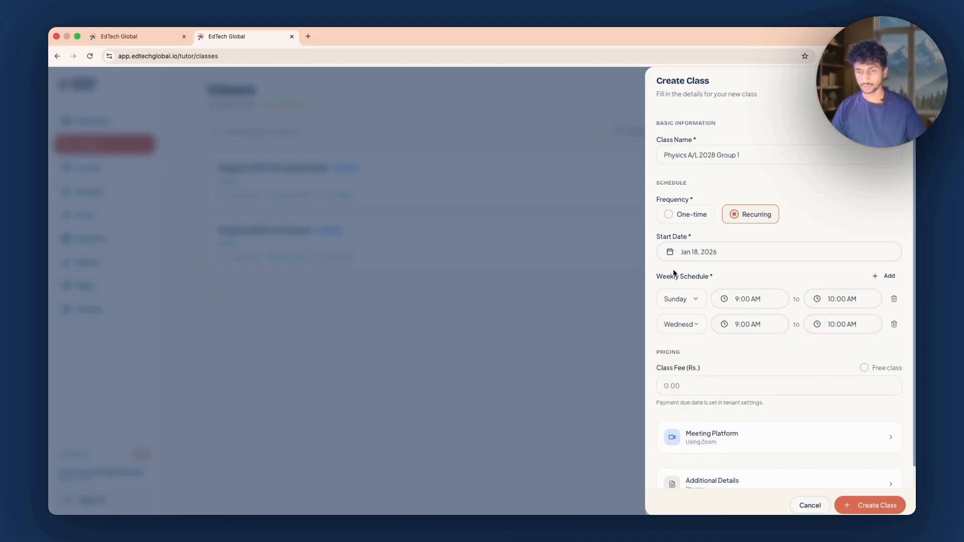
Set the class fee to Rs. 2000
scroll(781, 345, "down", 1)
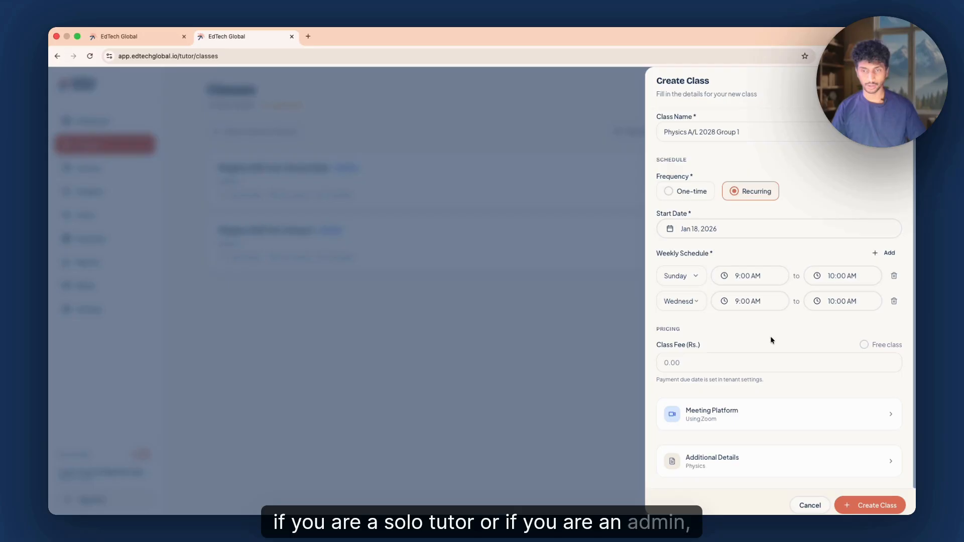
scroll(708, 357, "up", 1)
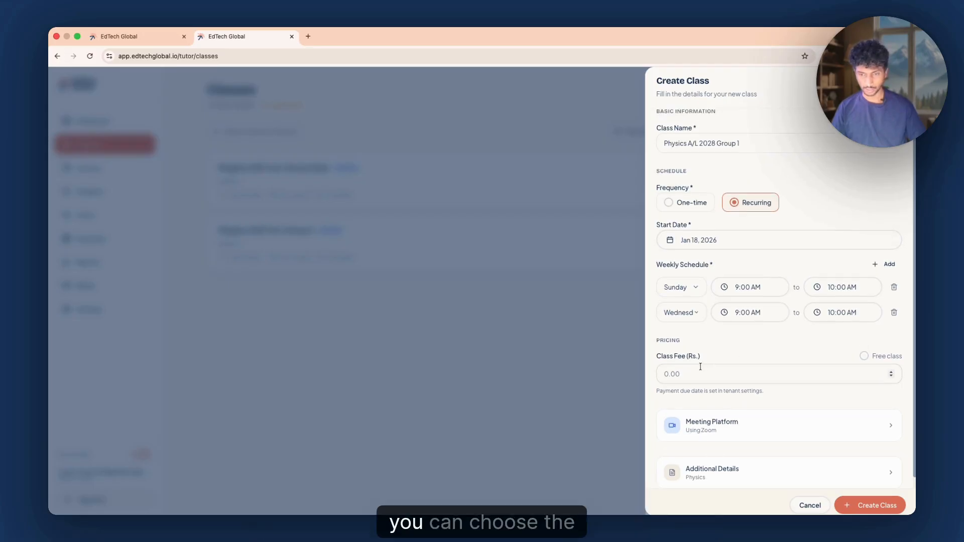
scroll(701, 367, "down", 1)
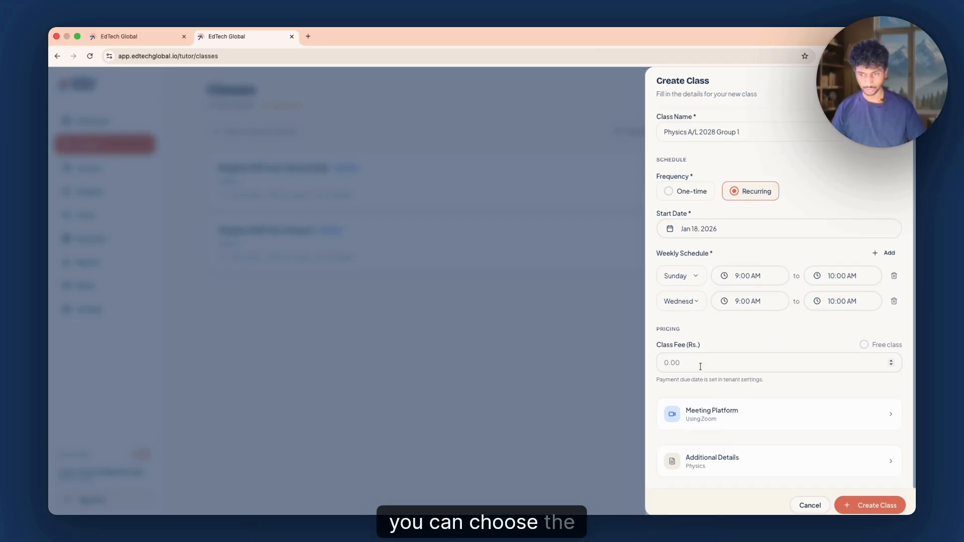
left_click(669, 365)
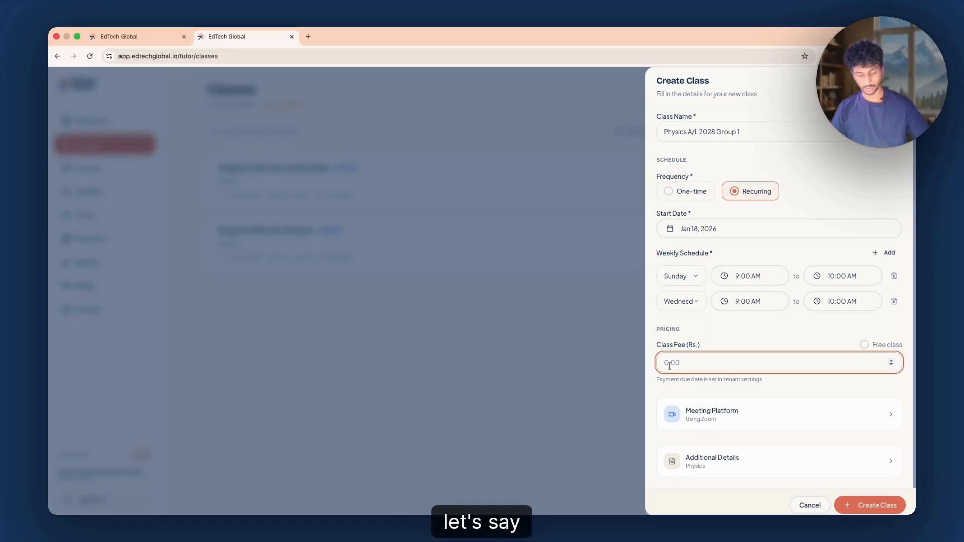
type("2000")
left_click(780, 328)
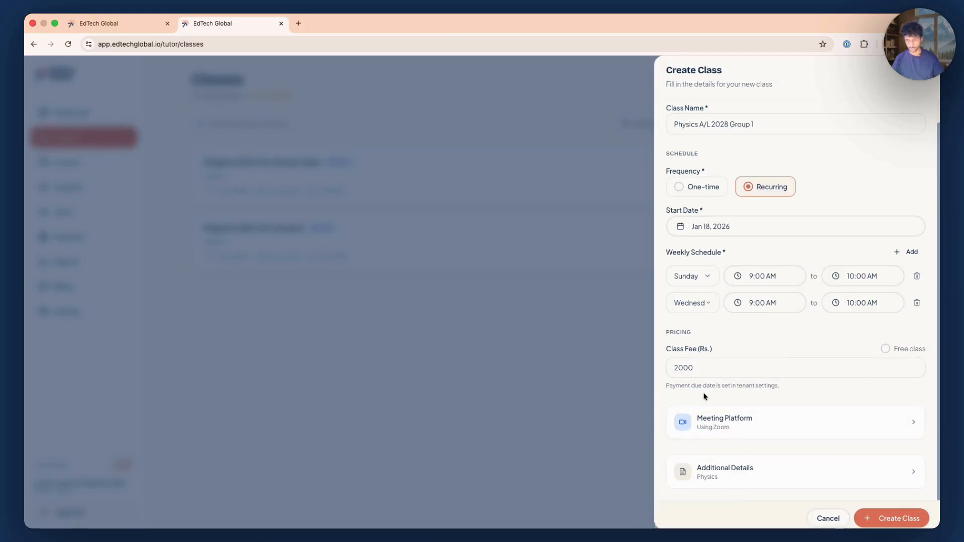
Review the new class's meeting platform settings and additional details, and create the class
left_click(698, 421)
scroll(748, 403, "down", 5)
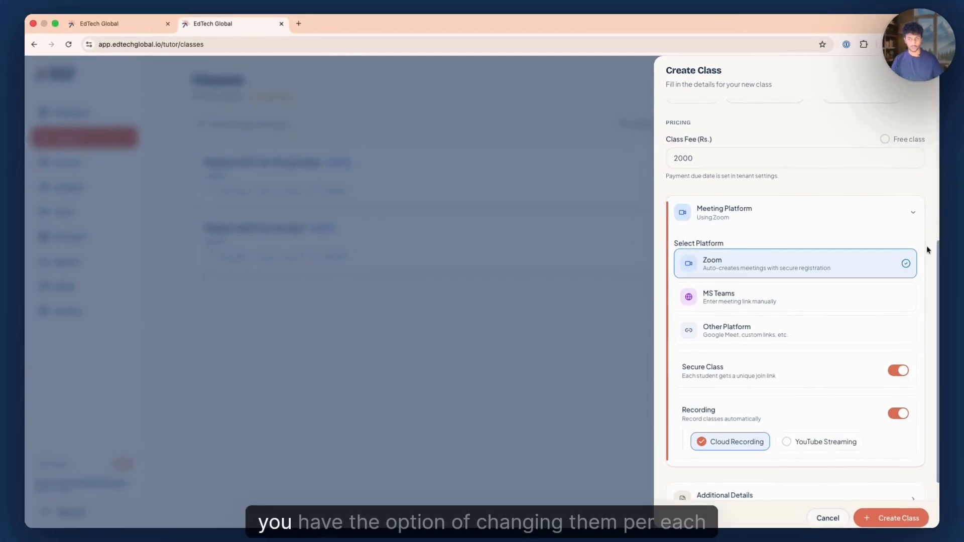
scroll(796, 313, "down", 1)
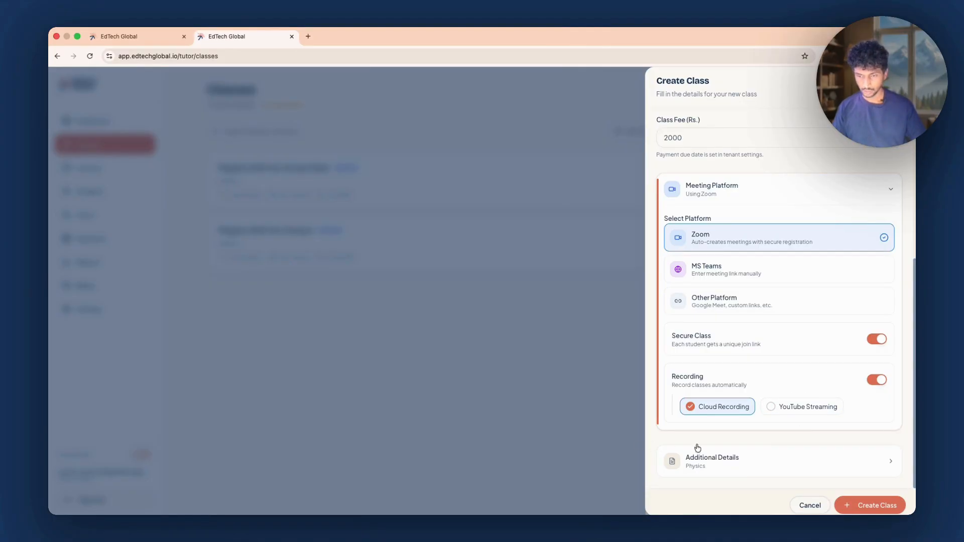
left_click(778, 459)
scroll(753, 413, "down", 3)
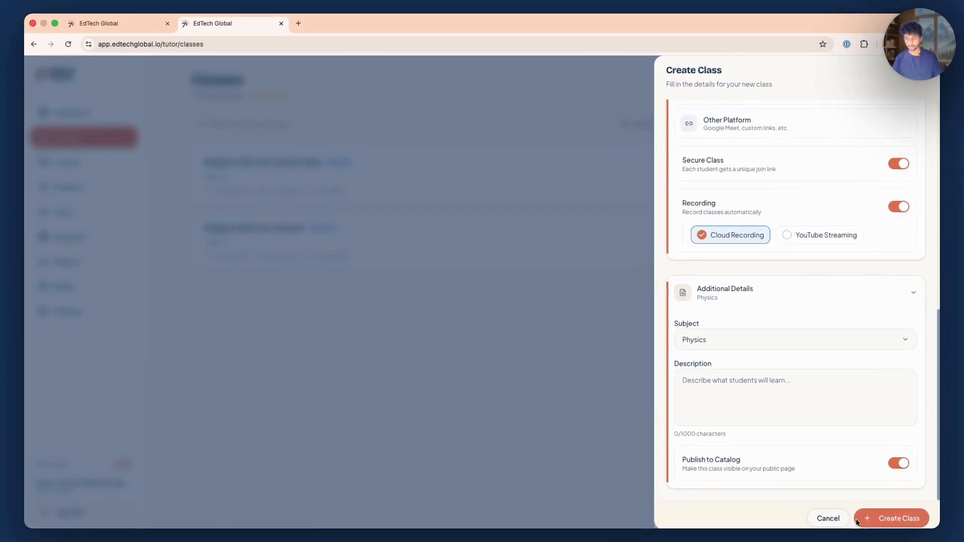
left_click(877, 515)
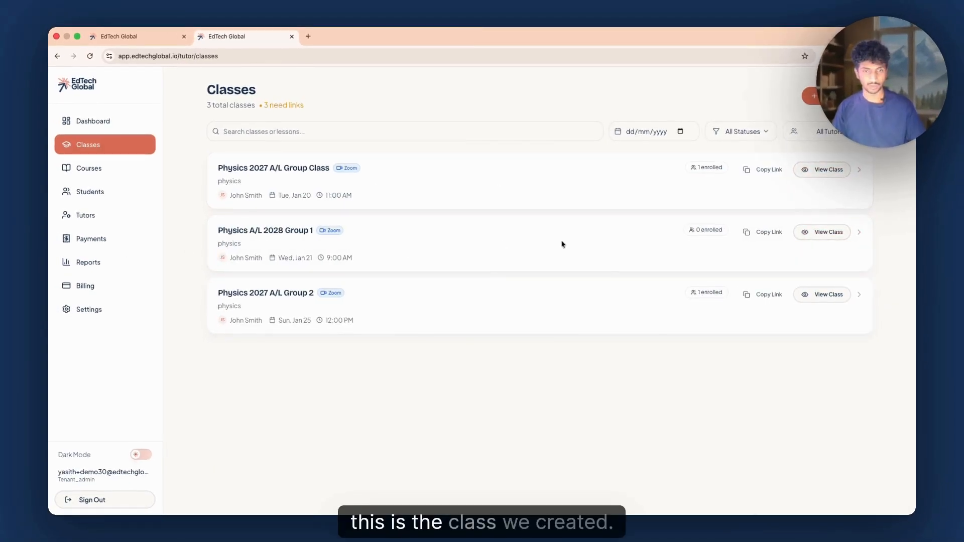
Open the Physics A/L 2028 Group 1 class and toggle the Today group in its session list
left_click(419, 247)
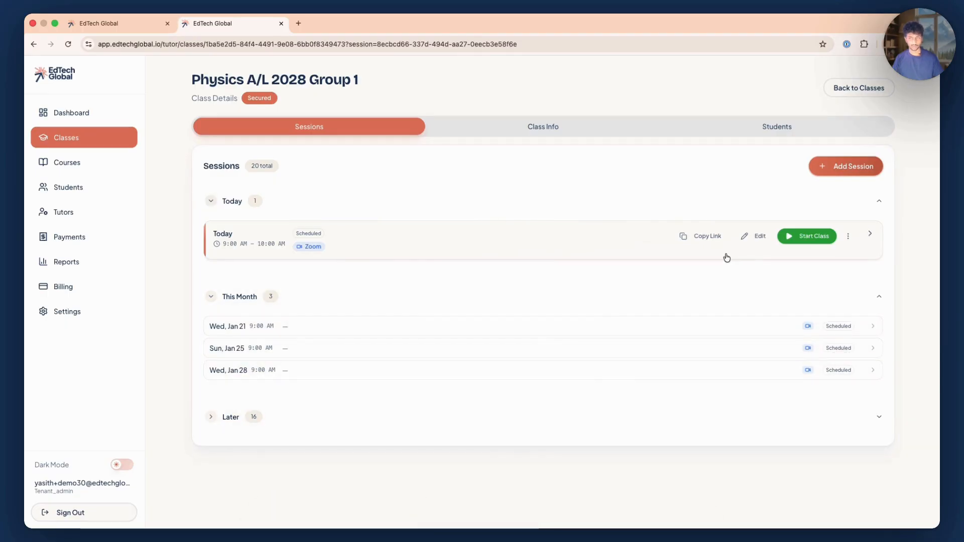
left_click(691, 204)
left_click(218, 206)
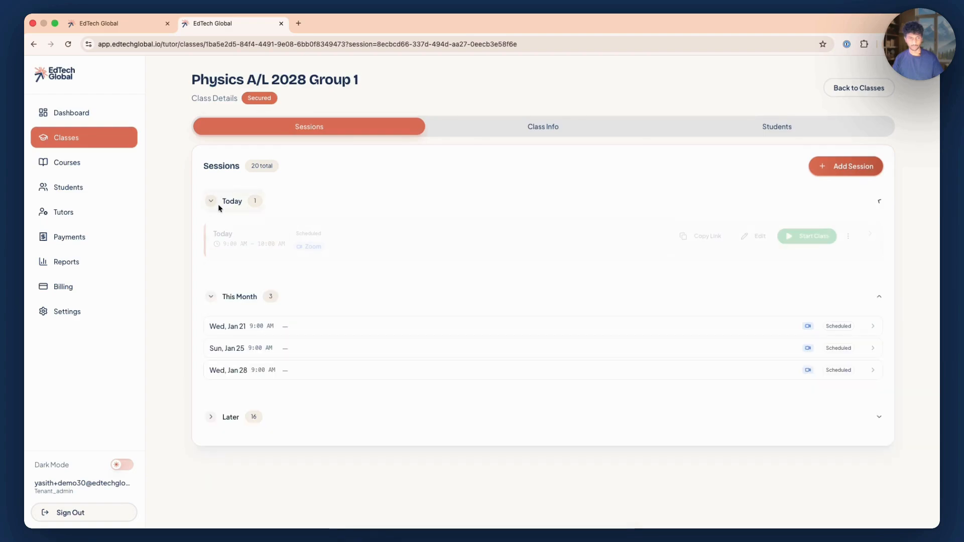